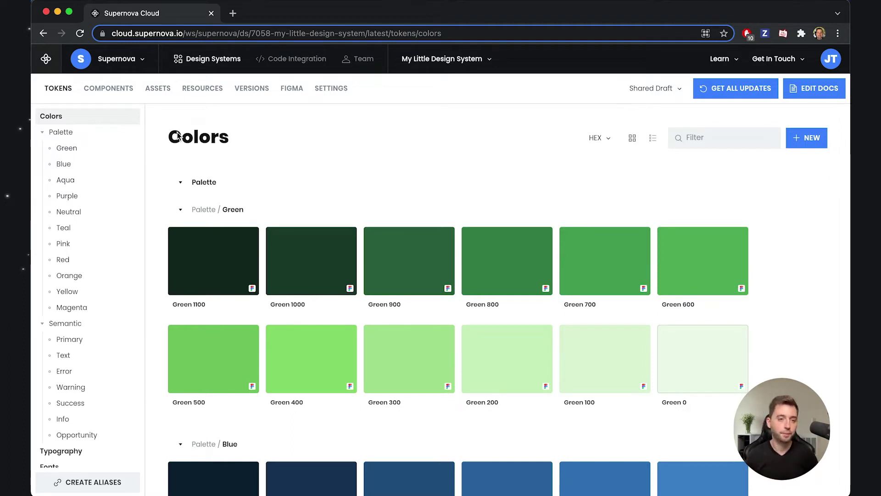
Collapse the Palette and Semantic colour groups and show the Typography styles H1 through Tiny Paragraph.
{"action": "left_click", "coordinate": [43, 133]}
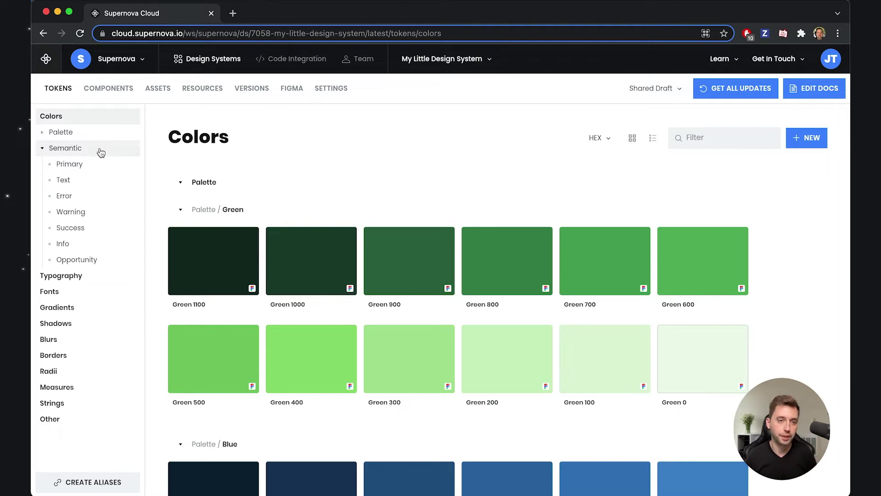
{"action": "left_click", "coordinate": [52, 150]}
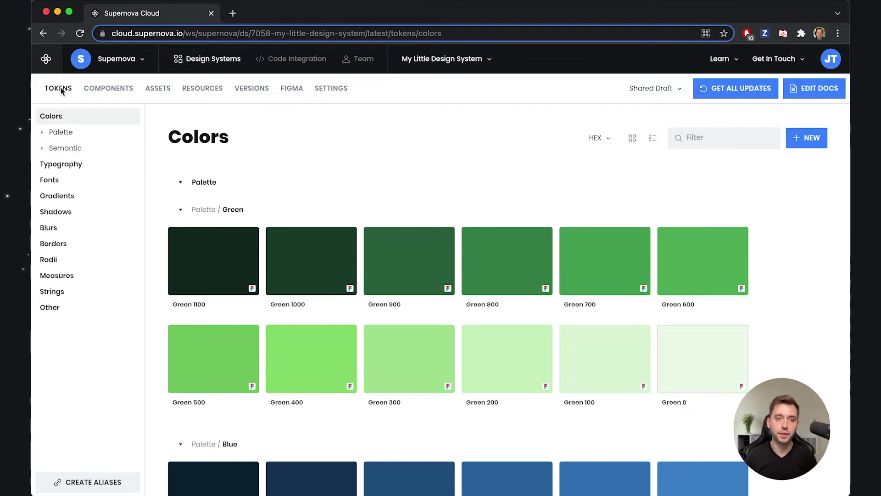
{"action": "left_click", "coordinate": [88, 166]}
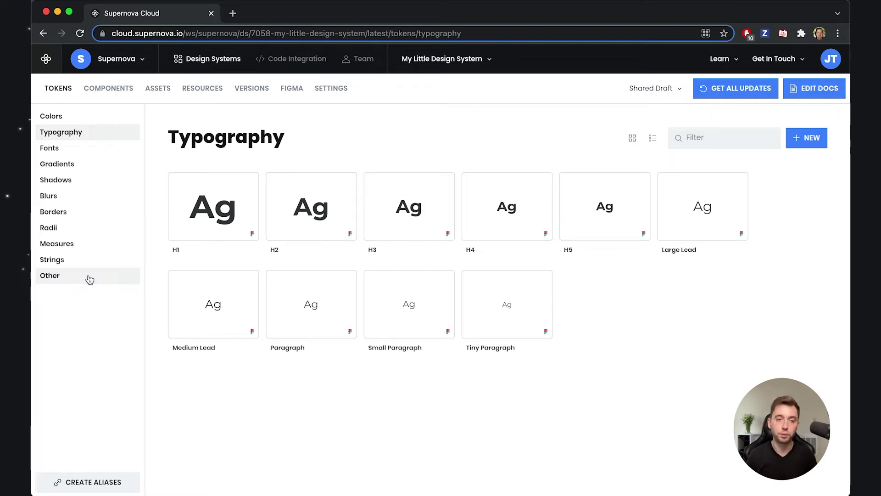
Go back to the Colors tokens page with the Palette and Semantic groups listed.
{"action": "left_click", "coordinate": [54, 117]}
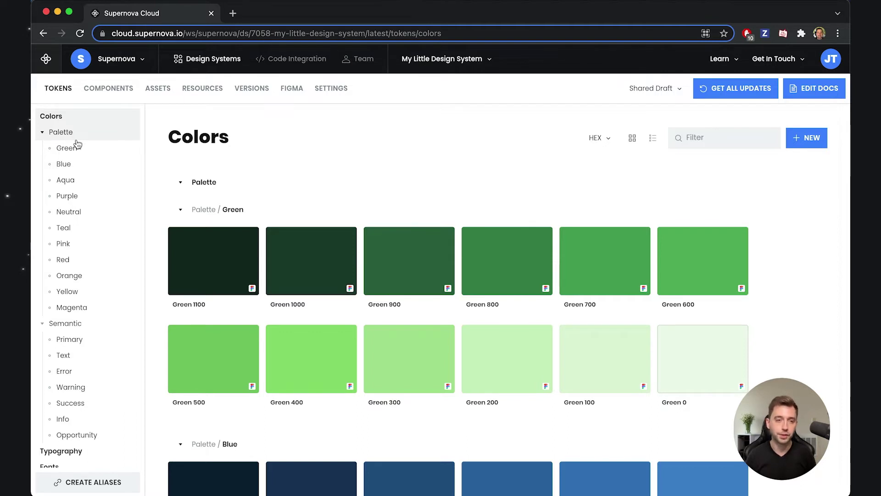
Collapse Palette and view the Green 1100 token's details, showing the Figma-imported #0E2A21 value.
{"action": "left_click", "coordinate": [42, 133]}
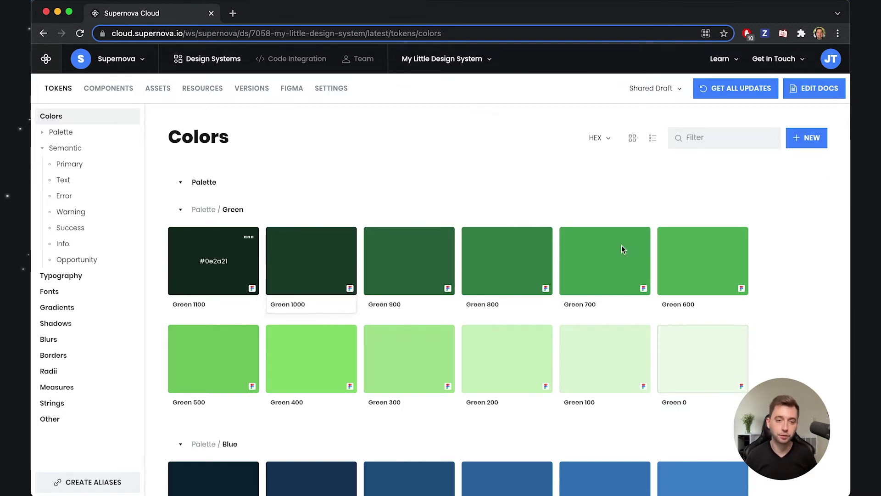
{"action": "mouse_move", "coordinate": [252, 290]}
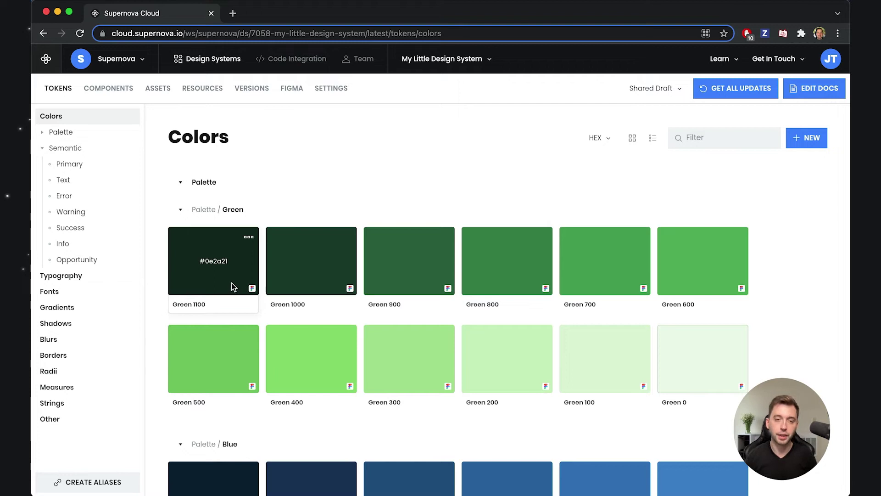
{"action": "left_click", "coordinate": [216, 280]}
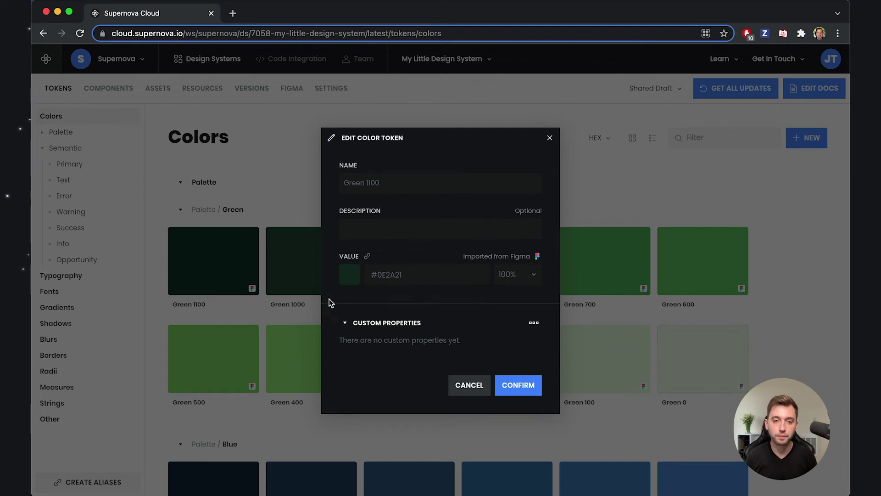
Close the Green 1100 Edit Color Token dialog to return to the Green swatch grid.
{"action": "left_click", "coordinate": [550, 138]}
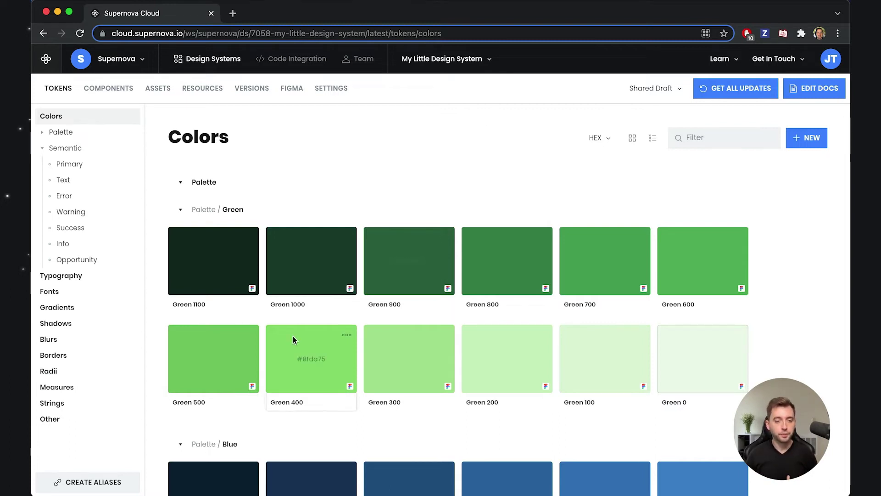
Go to the empty Borders tokens page and start a new border token.
{"action": "left_click", "coordinate": [54, 355]}
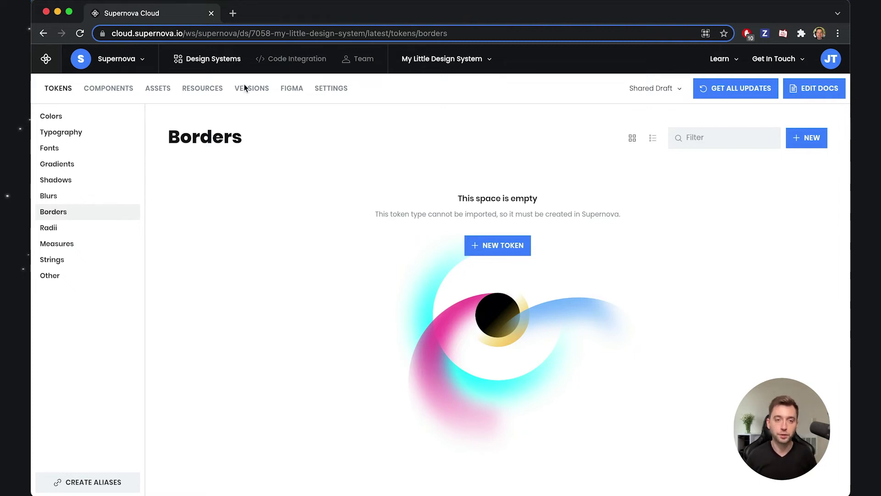
{"action": "left_click", "coordinate": [485, 249]}
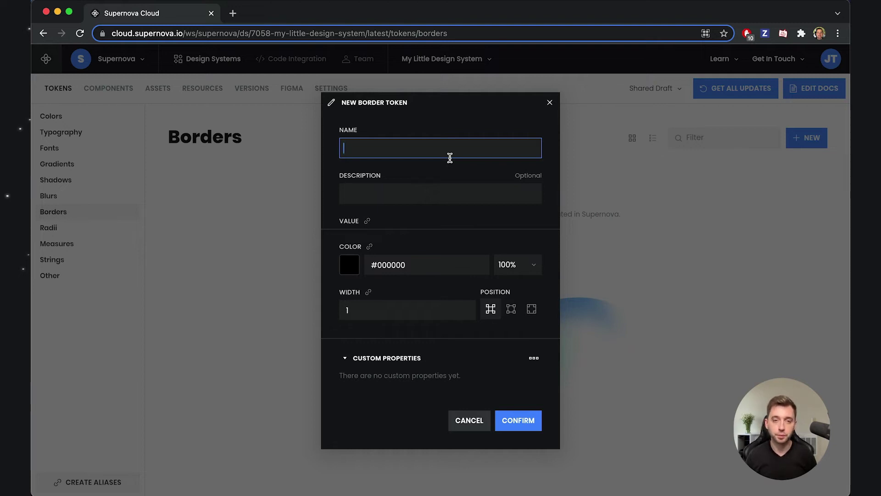
Name the border token 'Error Border' with the description 'This border should be used everywhere where we want to highlight some error'.
{"action": "type", "text": "Border"}
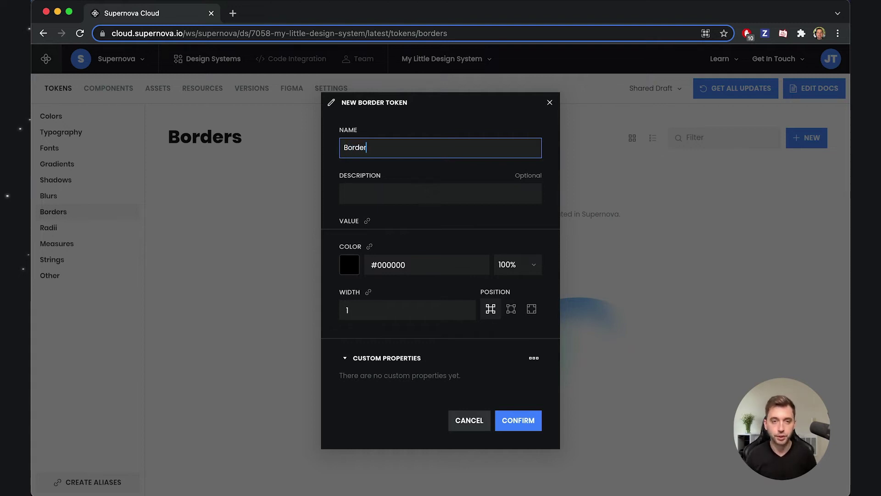
{"action": "key", "text": "super+a"}
{"action": "type", "text": "Erro"}
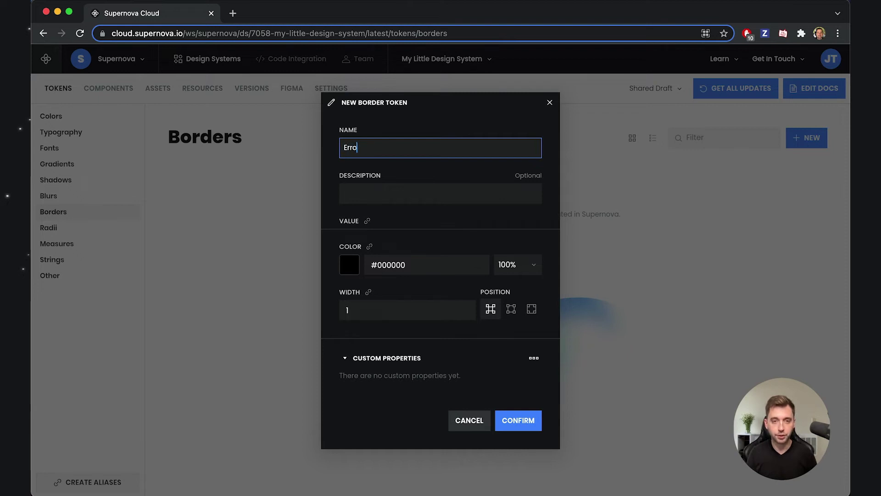
{"action": "type", "text": "r Border"}
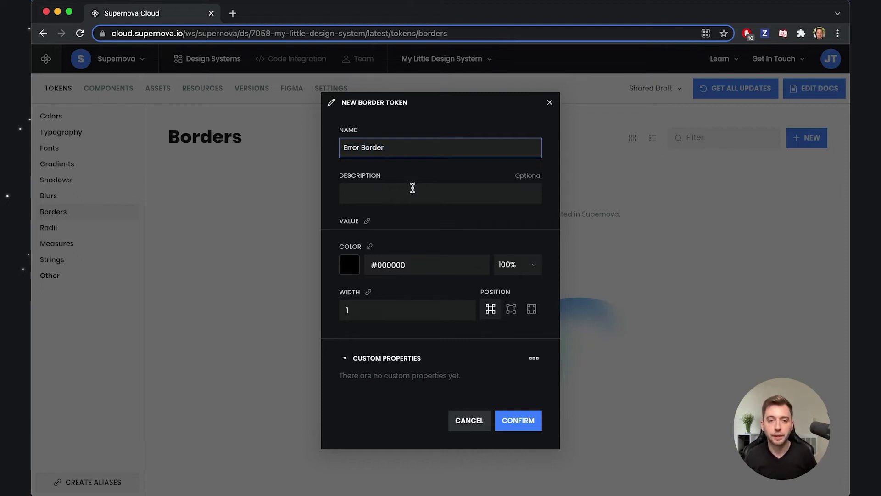
{"action": "left_click", "coordinate": [406, 190]}
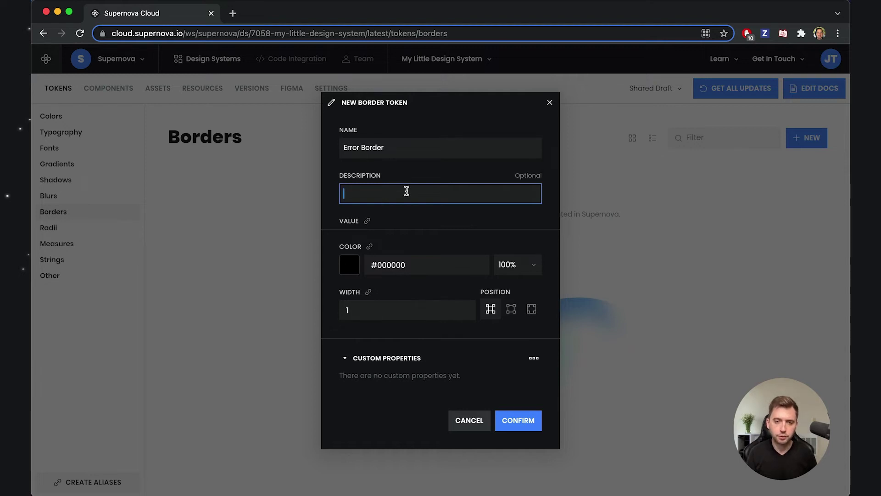
{"action": "type", "text": "Th"}
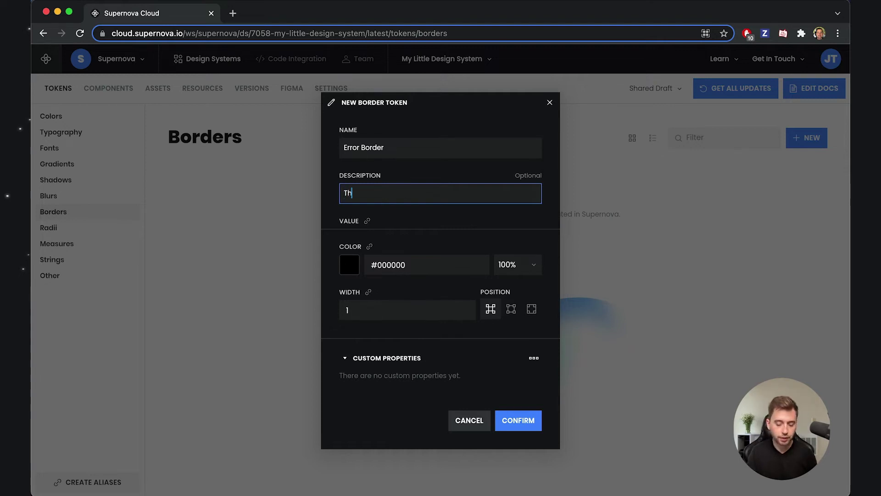
{"action": "type", "text": "is border should be "}
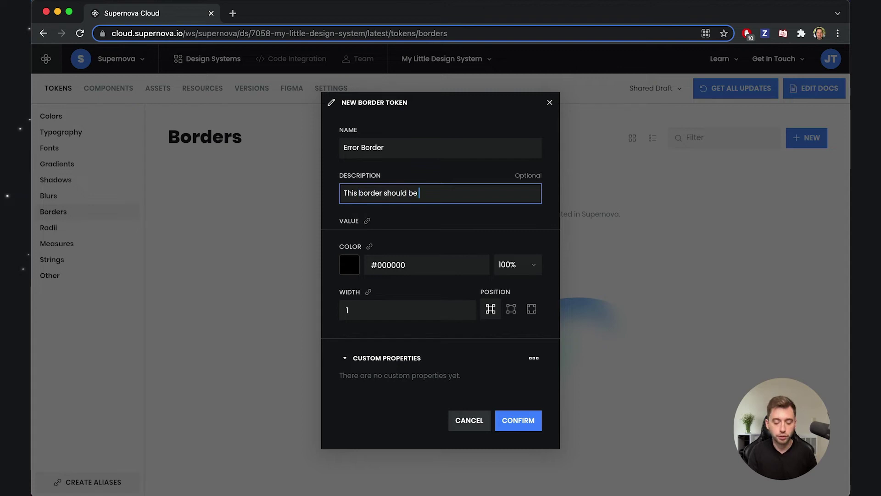
{"action": "type", "text": "used everywhere"}
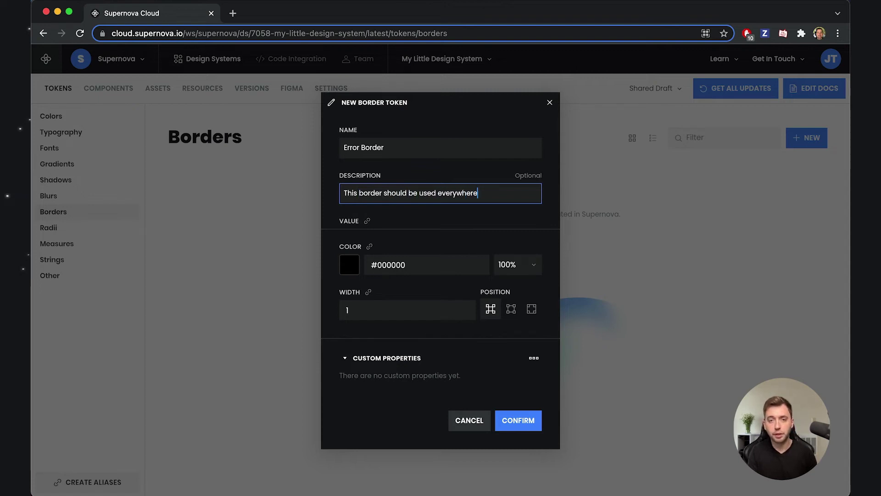
{"action": "type", "text": " where we w"}
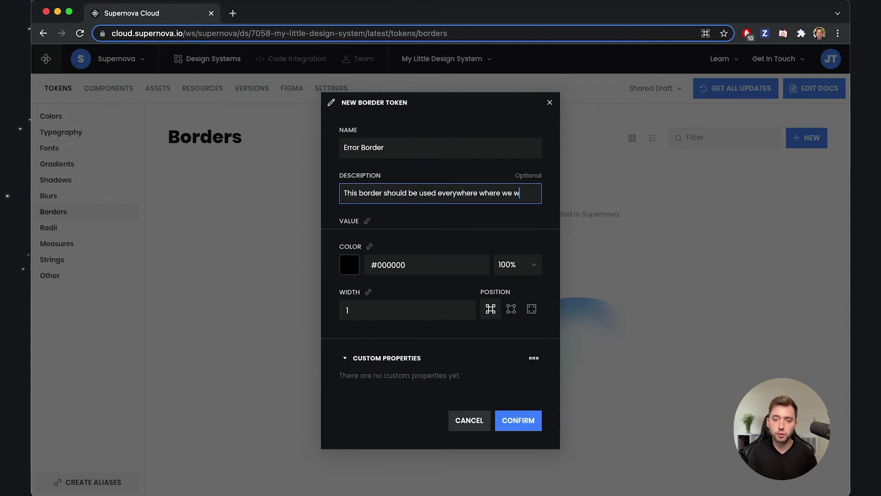
{"action": "type", "text": "ant to highlig"}
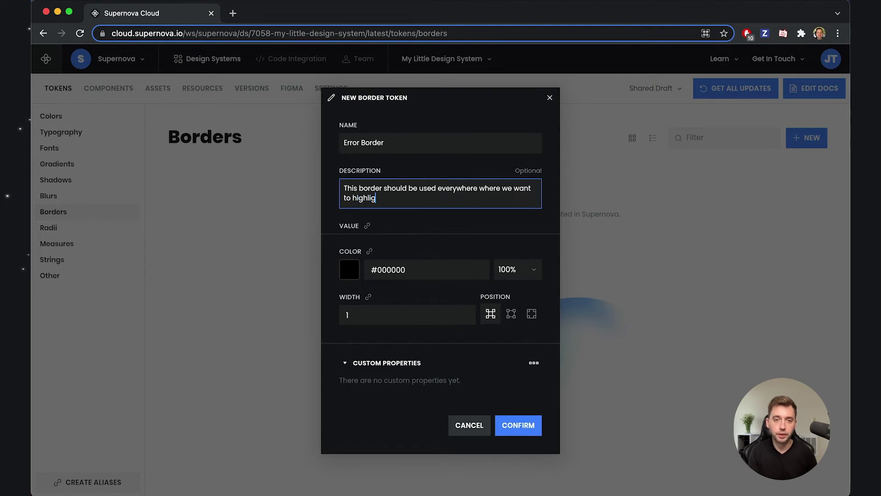
{"action": "type", "text": "ht some error"}
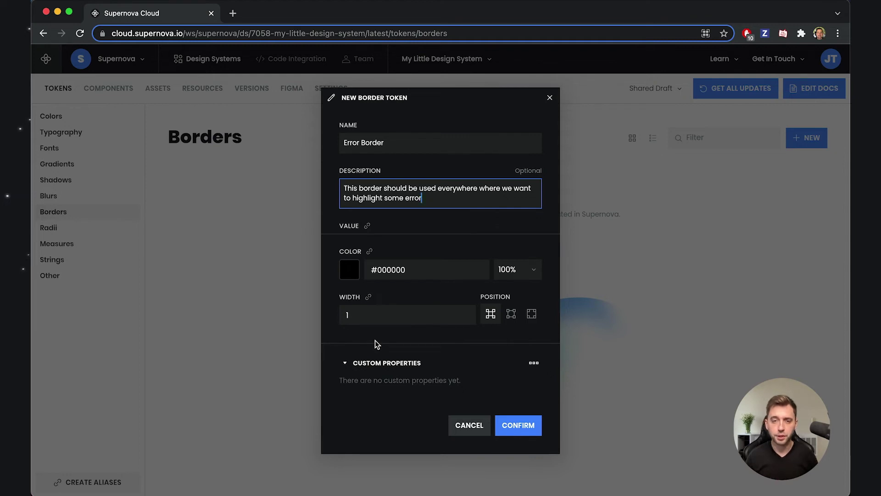
{"action": "left_click", "coordinate": [352, 271]}
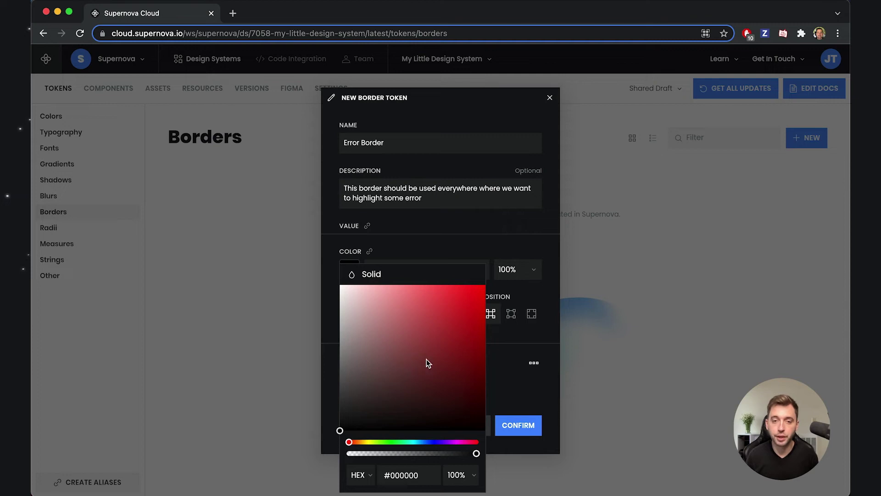
Link the Error Border colour to the semantic error.border token (#EF8674).
{"action": "mouse_move", "coordinate": [454, 346]}
{"action": "left_mouse_down"}
{"action": "mouse_move", "coordinate": [462, 343]}
{"action": "mouse_move", "coordinate": [441, 343]}
{"action": "left_mouse_up"}
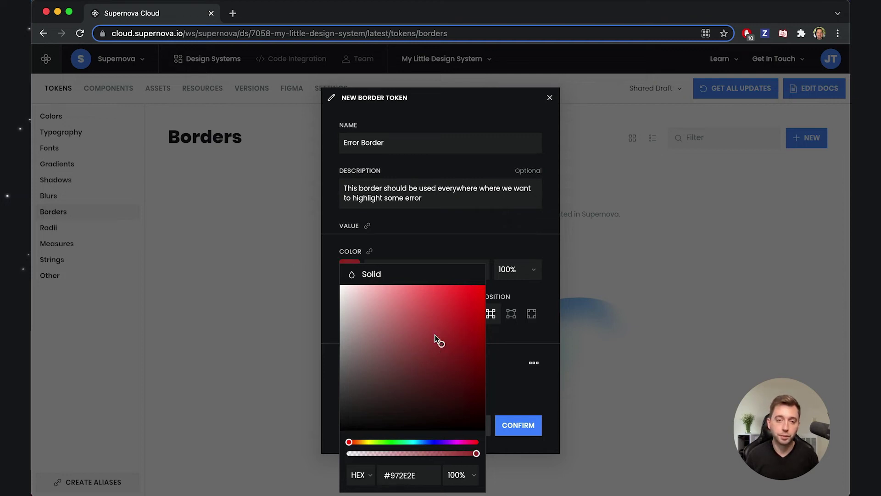
{"action": "left_click", "coordinate": [418, 246]}
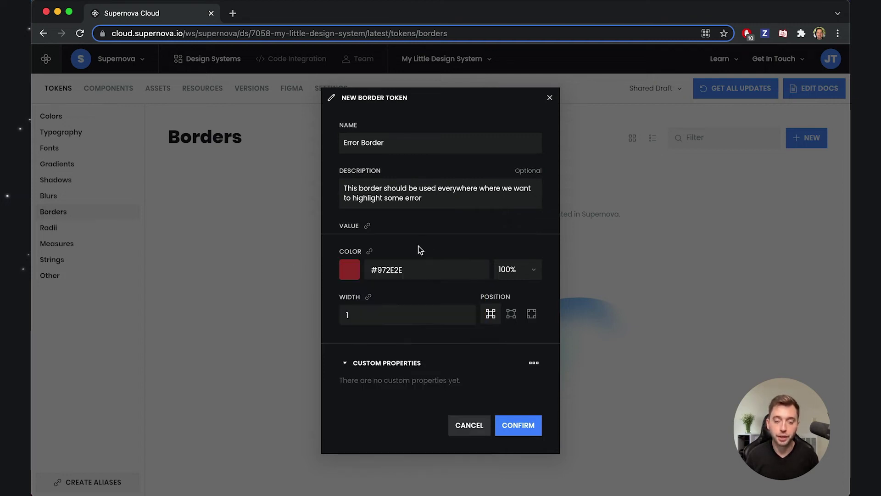
{"action": "left_click", "coordinate": [370, 253]}
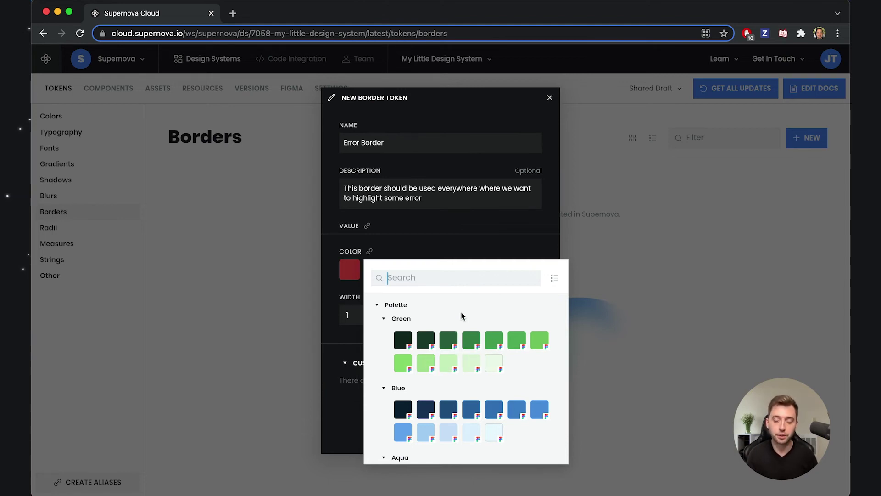
{"action": "type", "text": "error"}
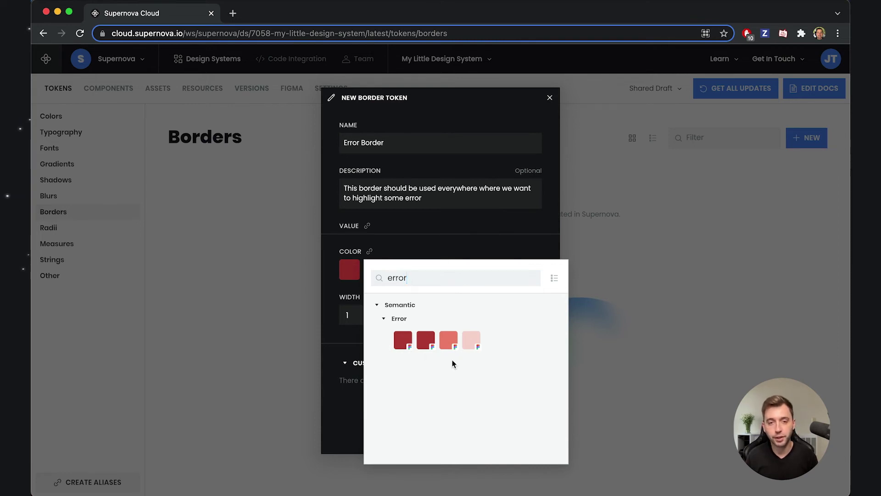
{"action": "left_click", "coordinate": [448, 340]}
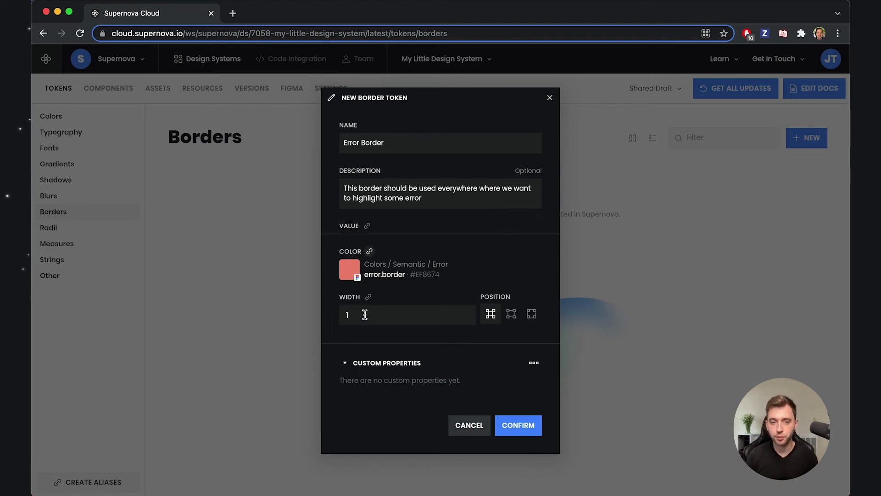
Change the Error Border width from 1 to 2 and save the new border token.
{"action": "left_click_drag", "start_coordinate": [356, 314], "coordinate": [342, 317]}
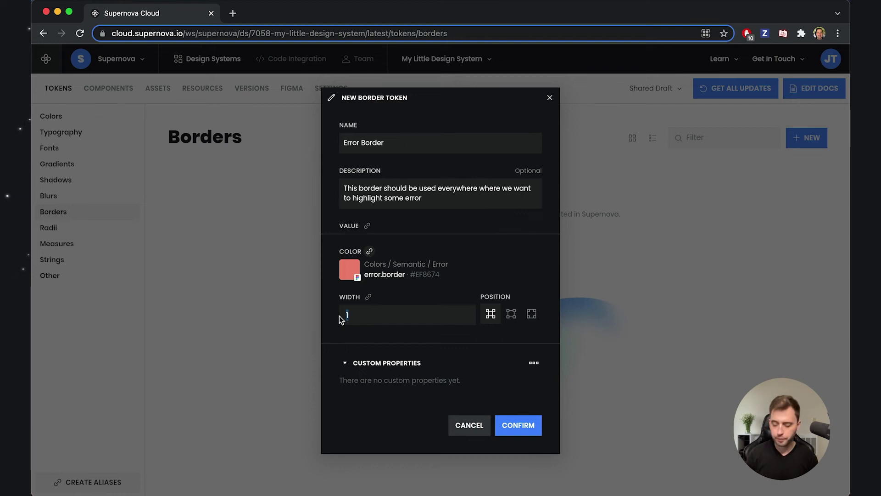
{"action": "type", "text": "2"}
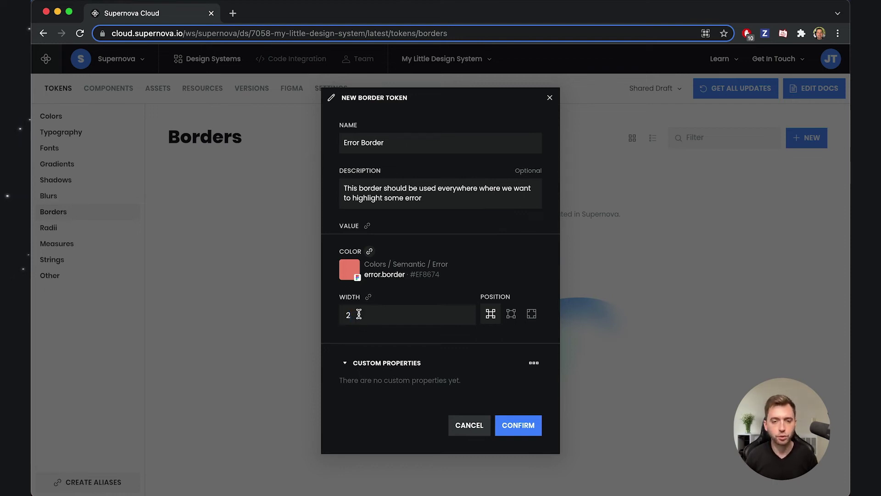
{"action": "left_click", "coordinate": [525, 434]}
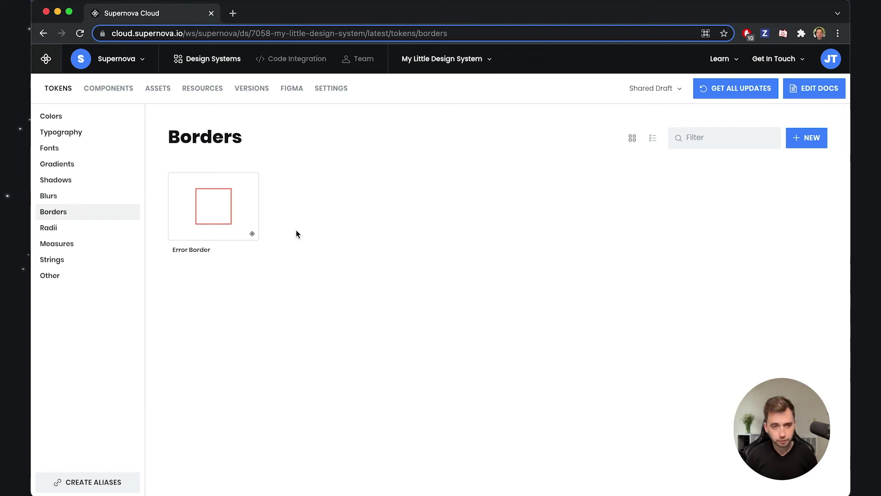
Reopen and close the Error Border token unchanged, then switch to the empty Measures page.
{"action": "left_click", "coordinate": [233, 199]}
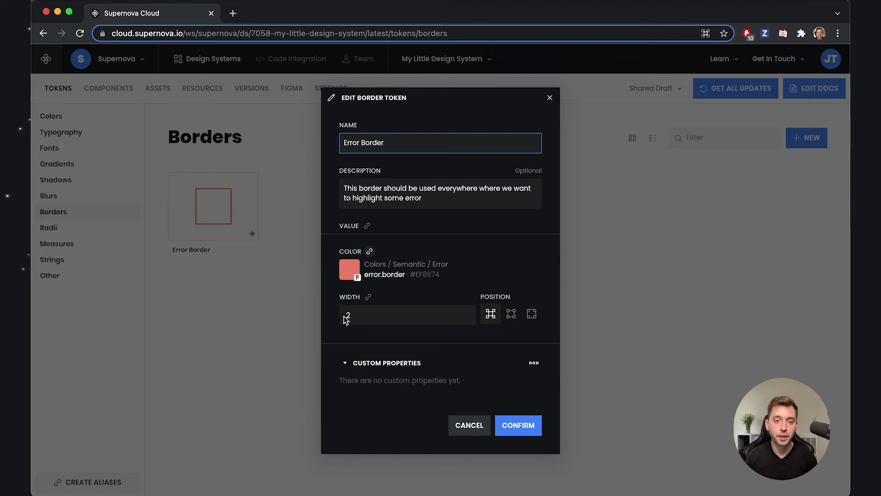
{"action": "left_click", "coordinate": [544, 100]}
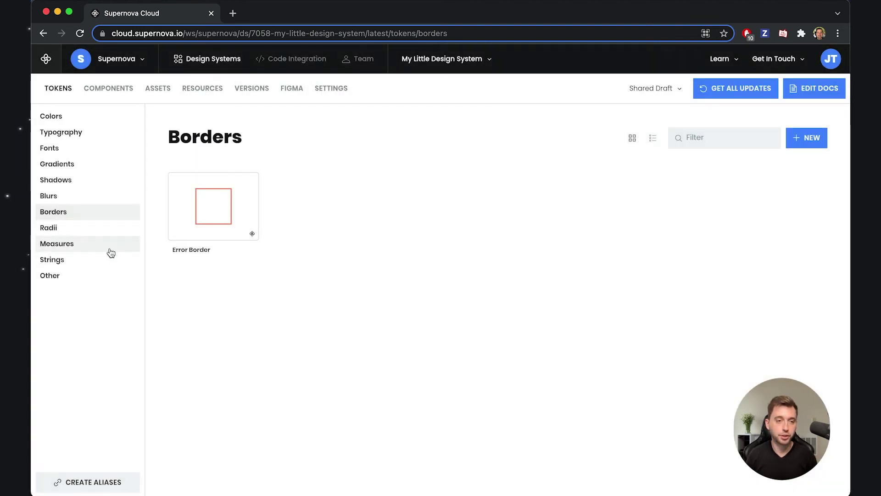
{"action": "left_click", "coordinate": [68, 249]}
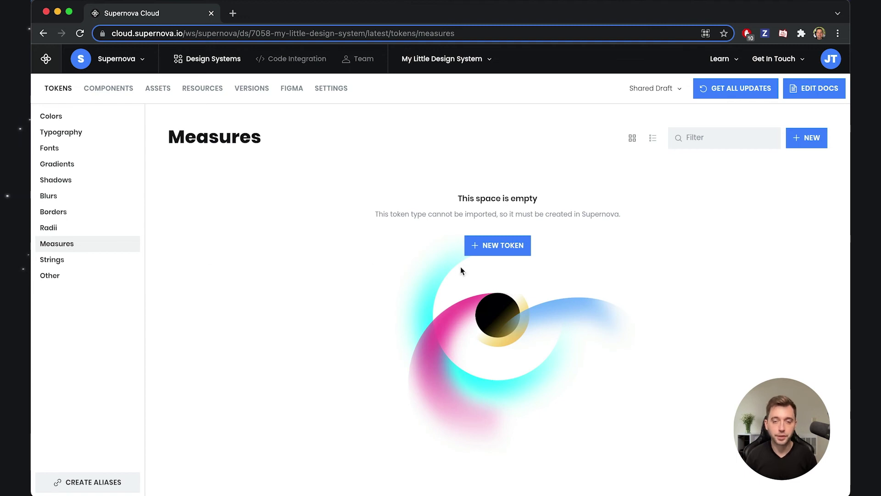
Add a new measure token named 'Thickness' with value 5 and confirm it.
{"action": "left_click", "coordinate": [499, 245]}
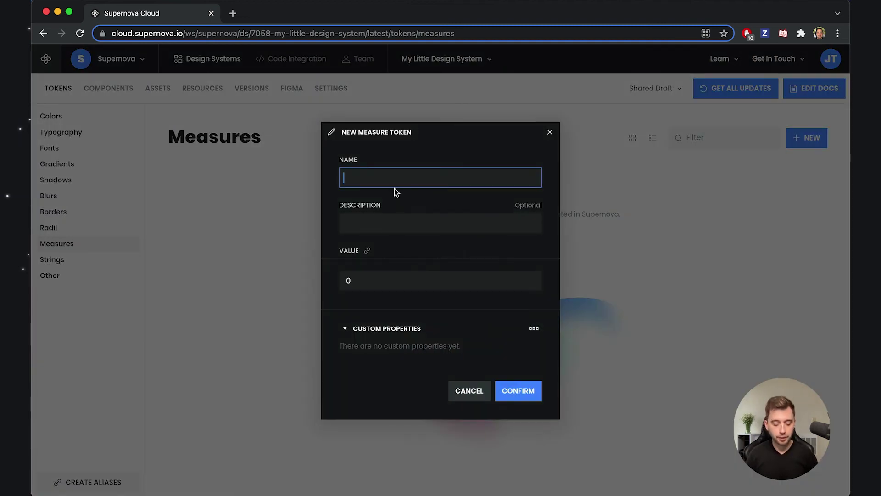
{"action": "type", "text": "Borde r"}
{"action": "key", "text": "super+a"}
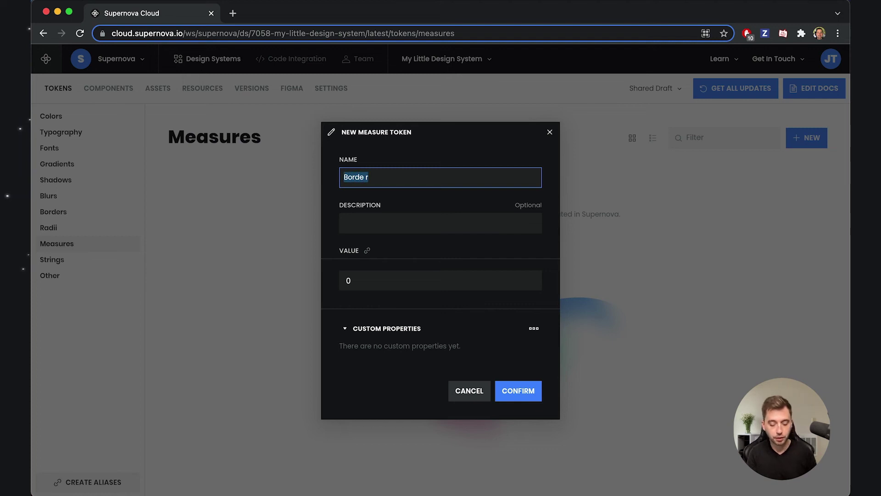
{"action": "type", "text": "Thickness"}
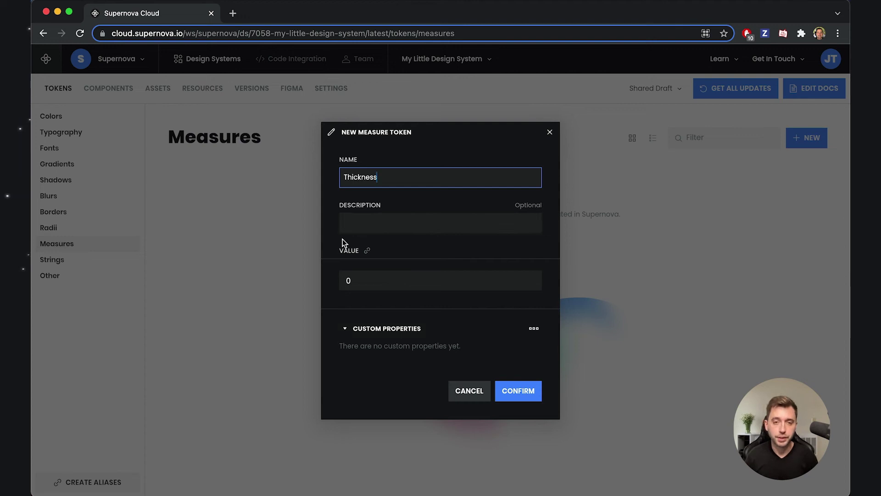
{"action": "left_click_drag", "start_coordinate": [361, 280], "coordinate": [342, 282]}
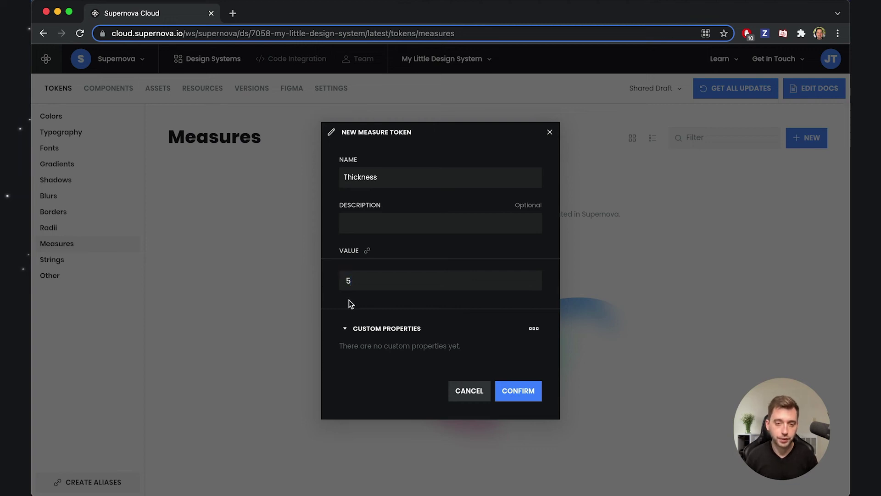
{"action": "left_click", "coordinate": [521, 392]}
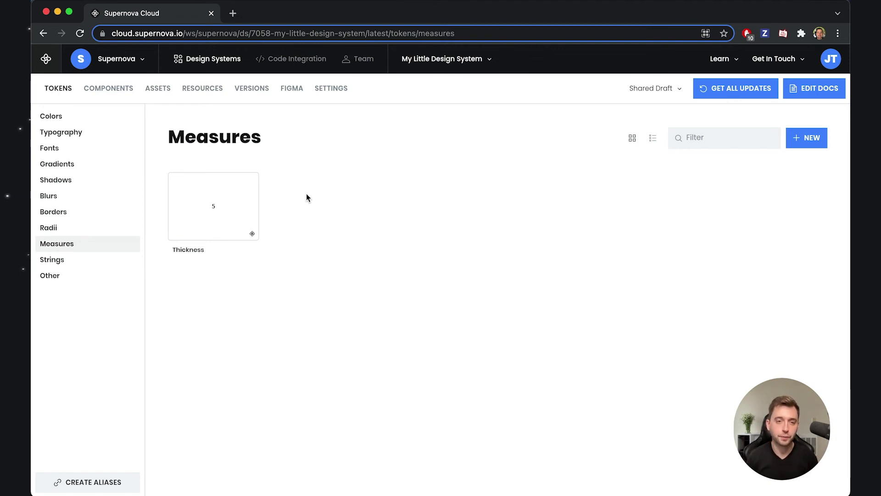
Move the Thickness measure into a new group named 'Constants', then collapse and expand that group.
{"action": "right_click", "coordinate": [239, 208]}
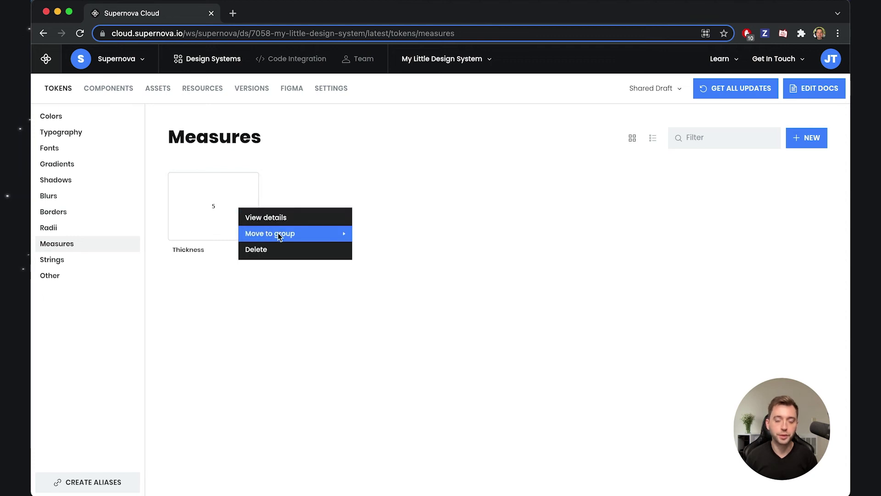
{"action": "mouse_move", "coordinate": [285, 233]}
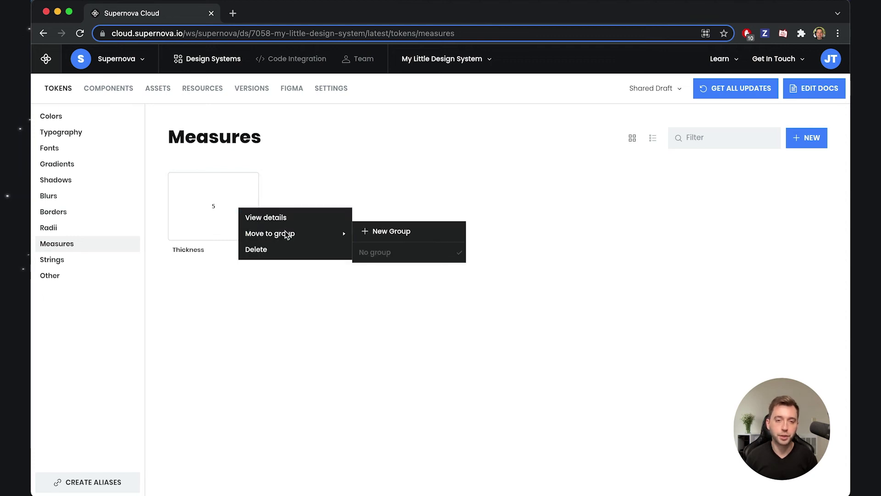
{"action": "left_click", "coordinate": [402, 234]}
{"action": "type", "text": "Border"}
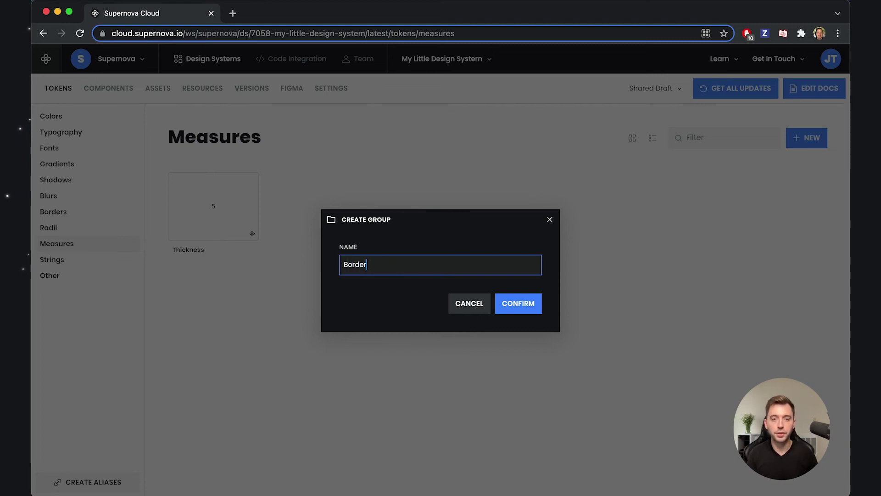
{"action": "key", "text": "super+a"}
{"action": "type", "text": "Constants"}
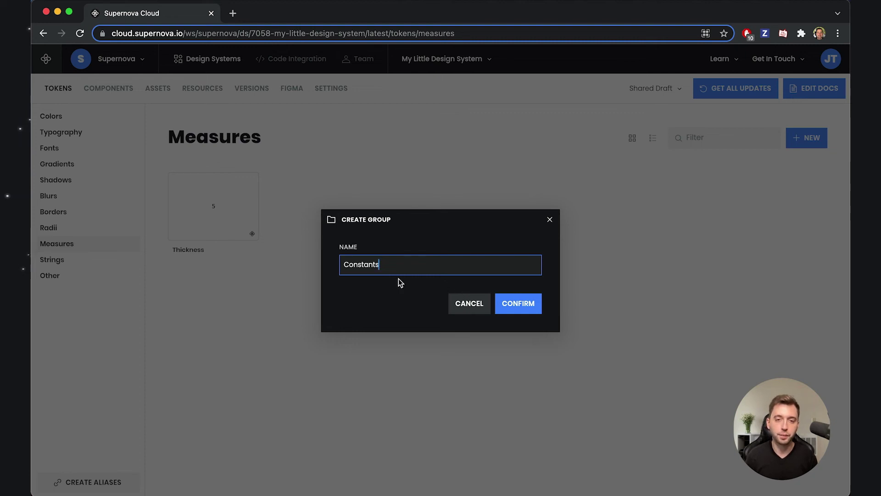
{"action": "left_click", "coordinate": [517, 304]}
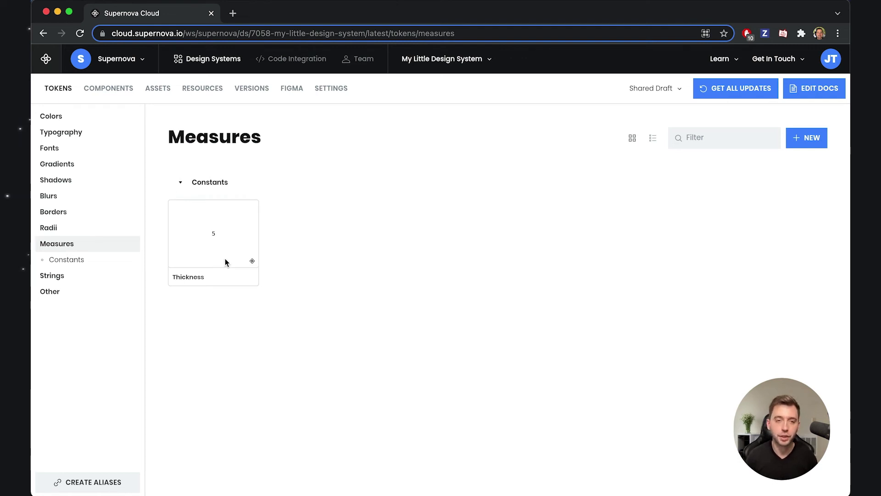
{"action": "left_click", "coordinate": [177, 186]}
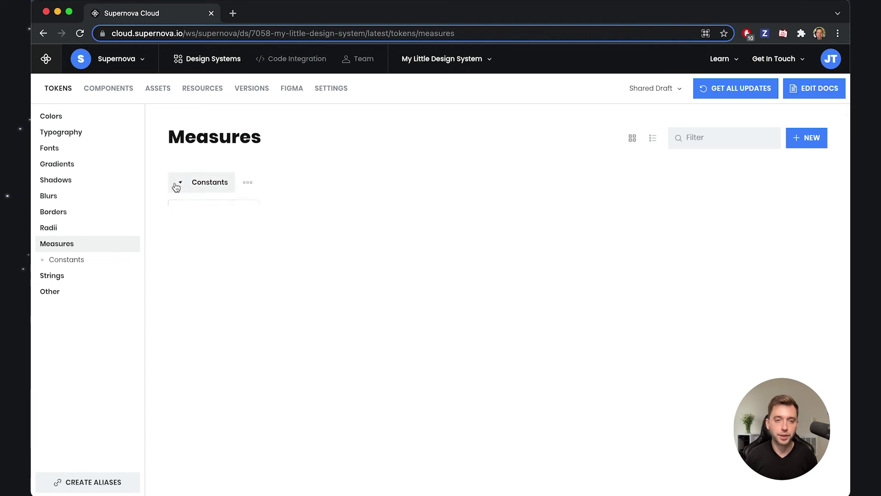
{"action": "left_click", "coordinate": [177, 185]}
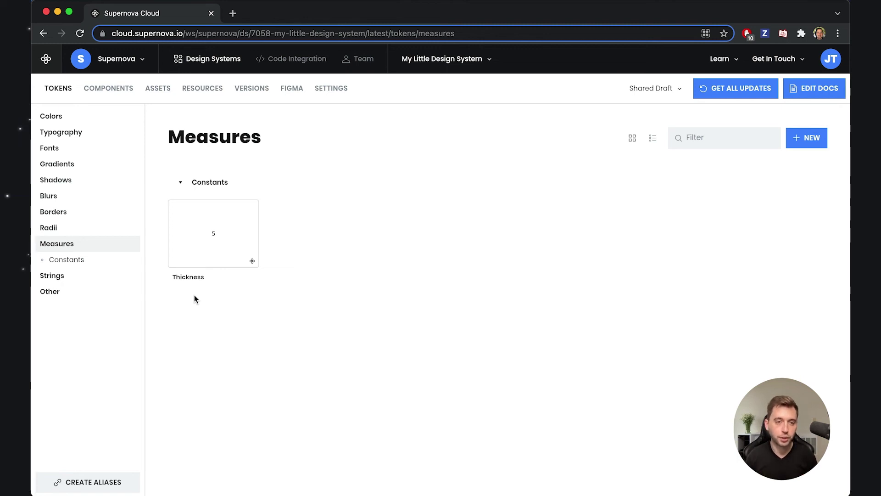
Create a border token named 'Success Border' with its colour linked to Palette Green 400.
{"action": "left_click", "coordinate": [51, 214]}
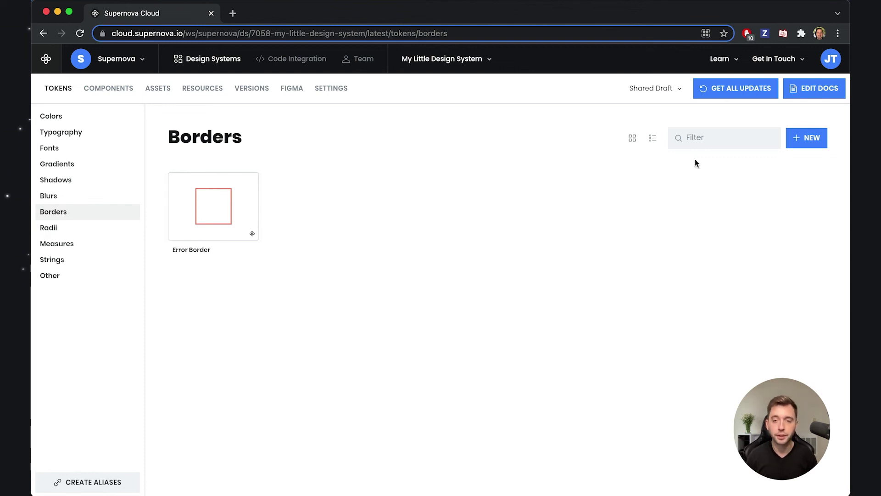
{"action": "left_click", "coordinate": [793, 140]}
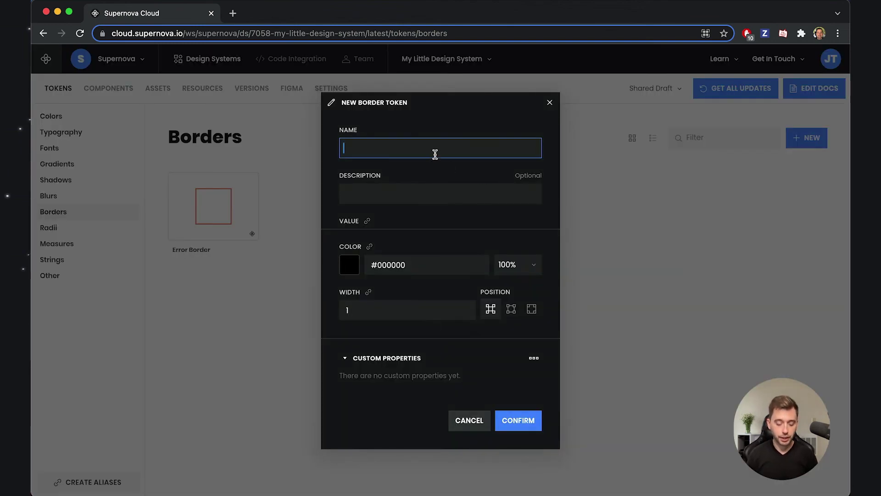
{"action": "type", "text": "Success Border"}
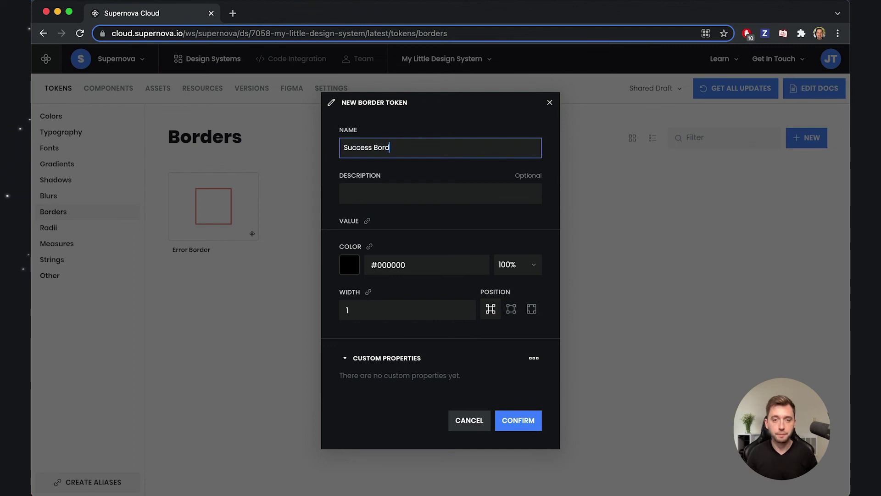
{"action": "left_click", "coordinate": [369, 248]}
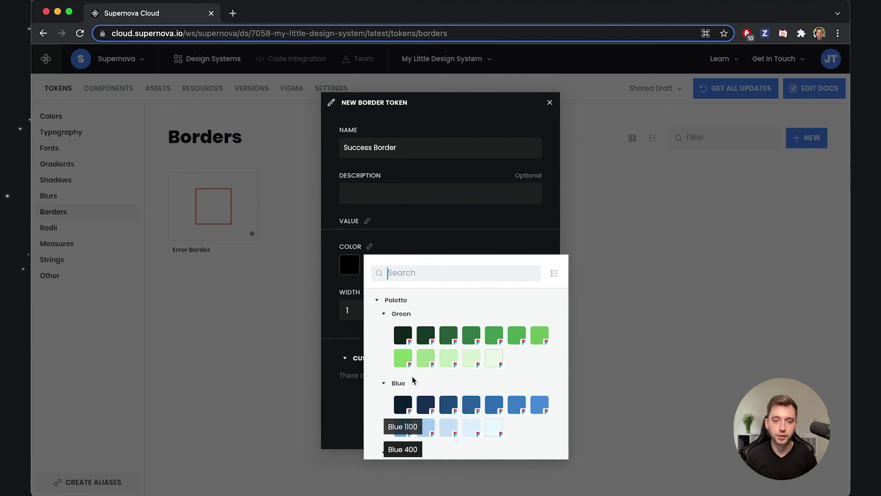
{"action": "left_click", "coordinate": [403, 359]}
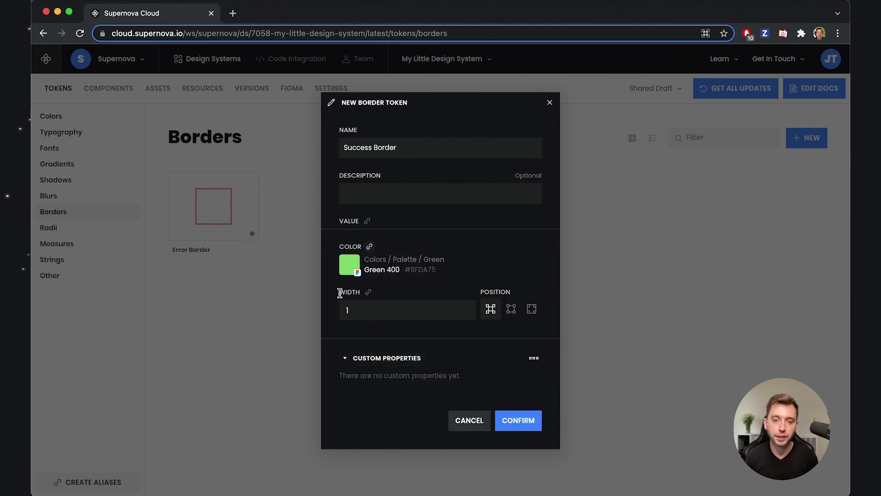
{"action": "left_click", "coordinate": [369, 294]}
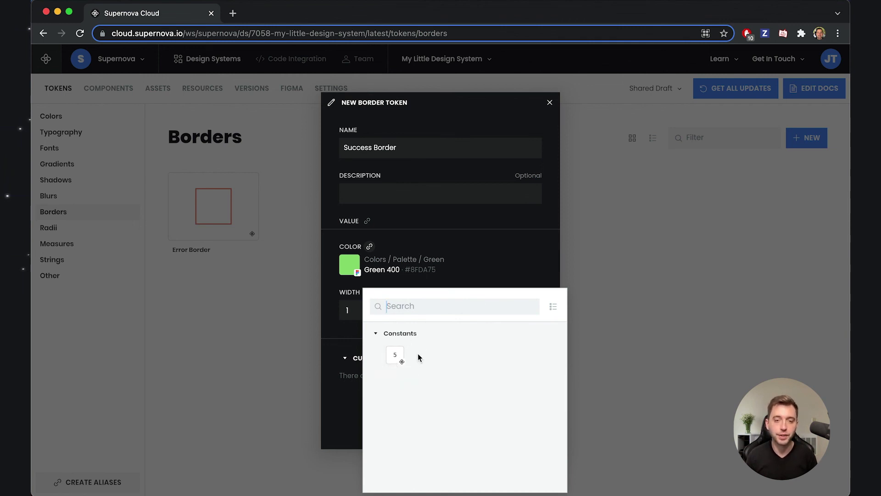
Link Success Border's width to the Thickness constant and save the token.
{"action": "left_click", "coordinate": [395, 354]}
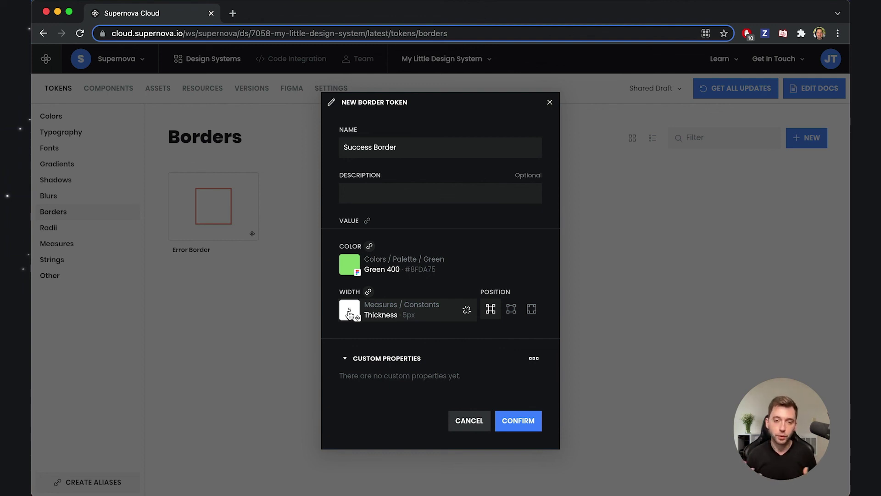
{"action": "left_click", "coordinate": [515, 420]}
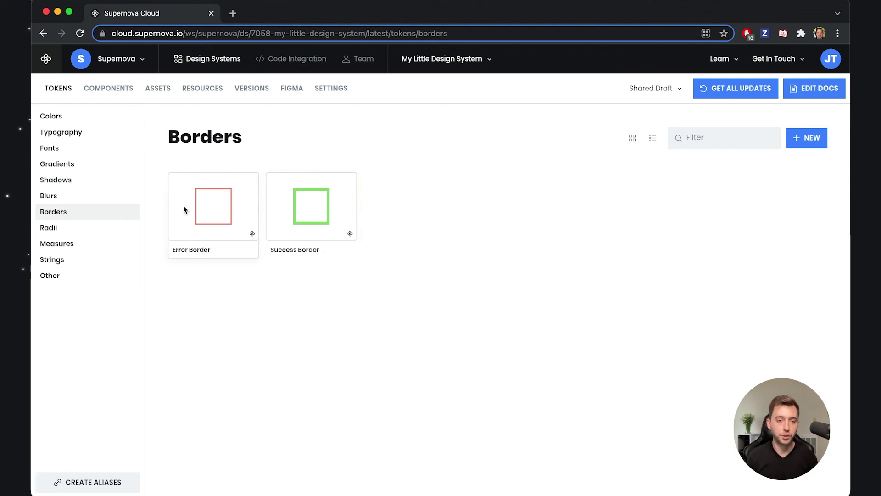
Link the Error Border token's width to the Thickness constant and save it.
{"action": "left_click", "coordinate": [208, 223]}
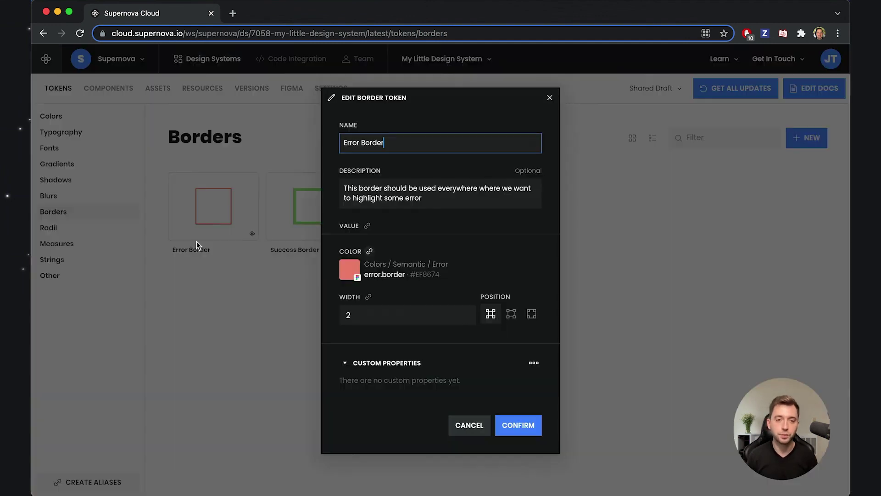
{"action": "left_click", "coordinate": [368, 297]}
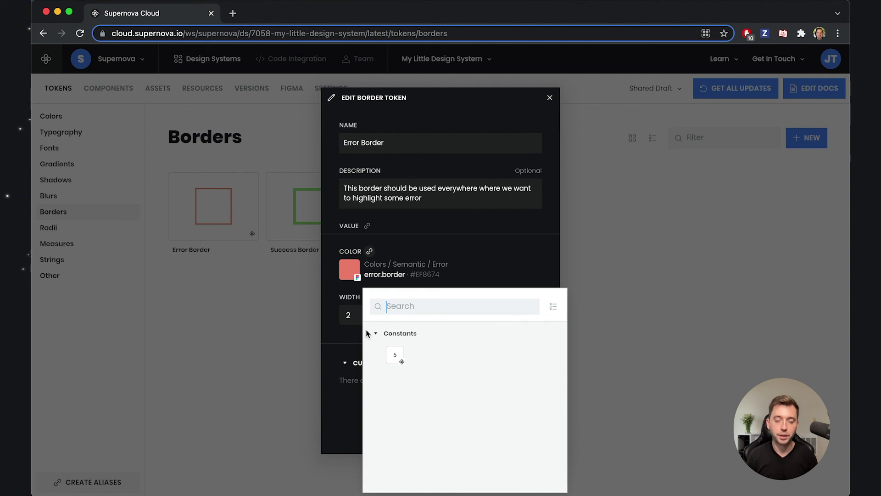
{"action": "left_click", "coordinate": [392, 356]}
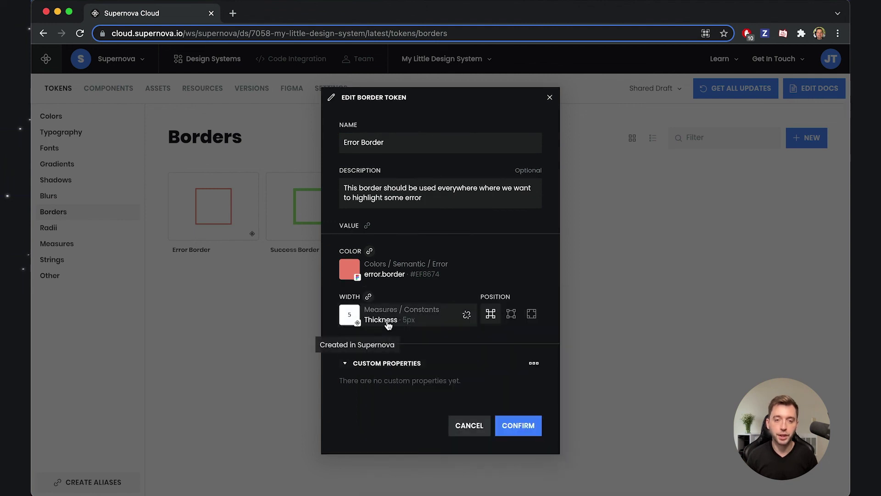
{"action": "left_click", "coordinate": [524, 415]}
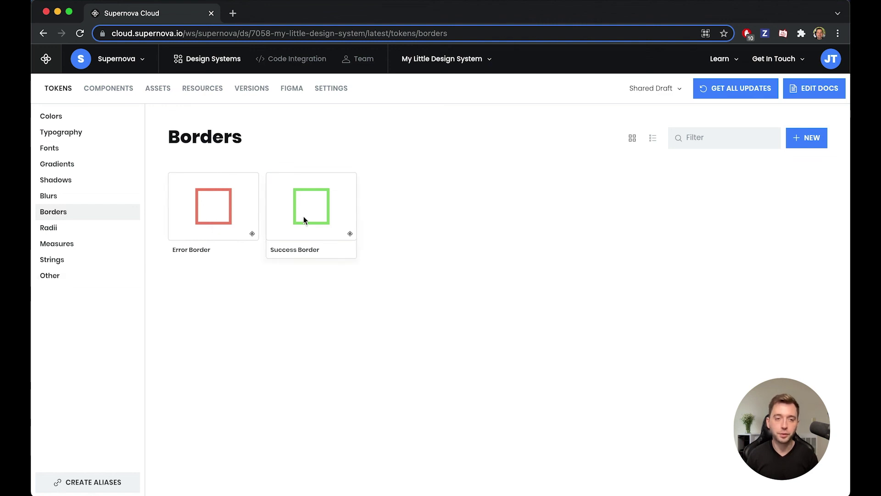
Change the Thickness measure token's value from 5 to 10 and save it.
{"action": "left_click", "coordinate": [73, 247]}
{"action": "left_click", "coordinate": [225, 246]}
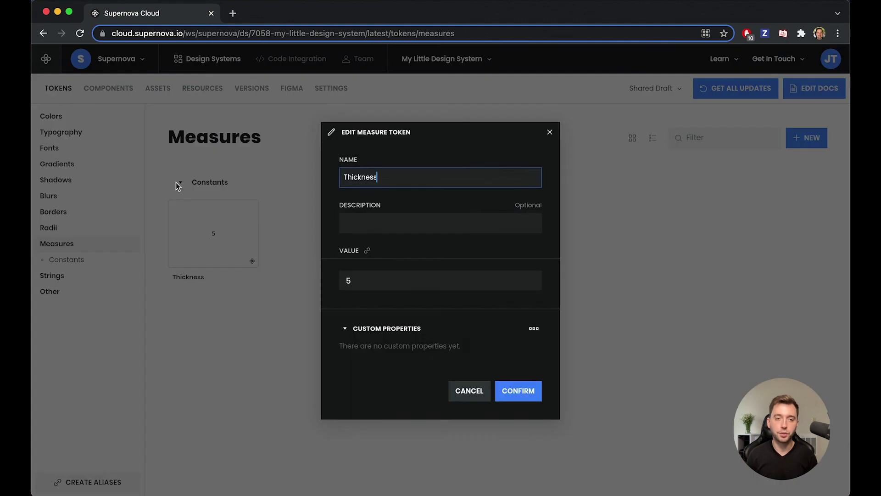
{"action": "double_click", "coordinate": [369, 278]}
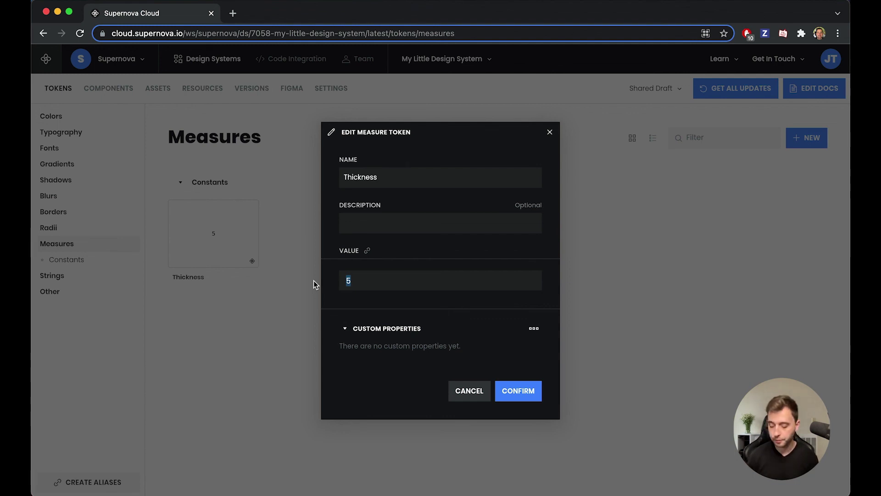
{"action": "type", "text": "10"}
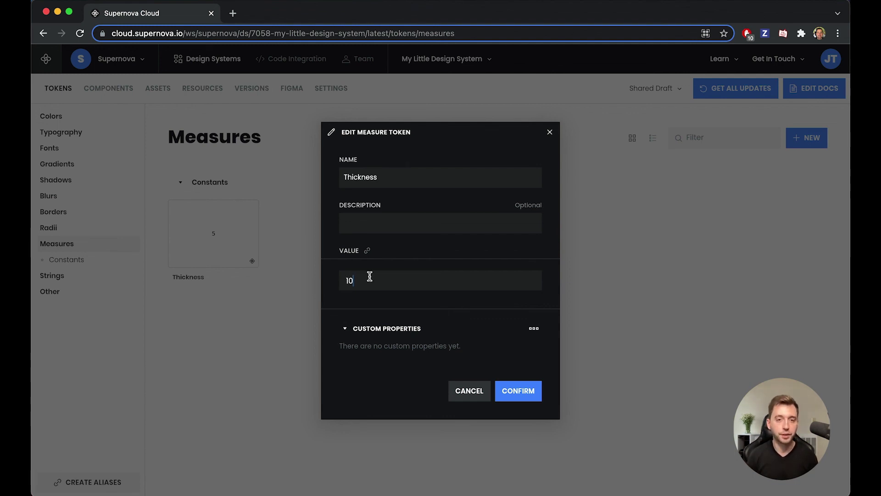
{"action": "left_click", "coordinate": [516, 391]}
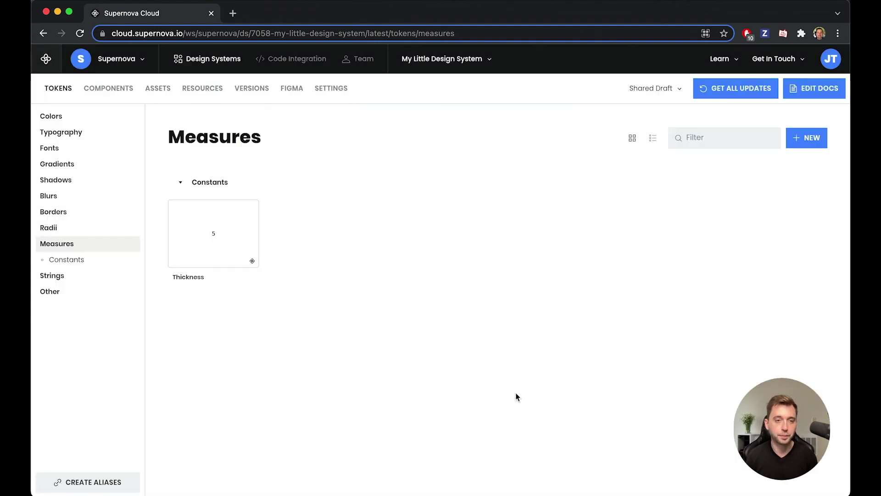
Check on the Borders page that Success Border's linked Thickness width reads 10px.
{"action": "left_click", "coordinate": [70, 215]}
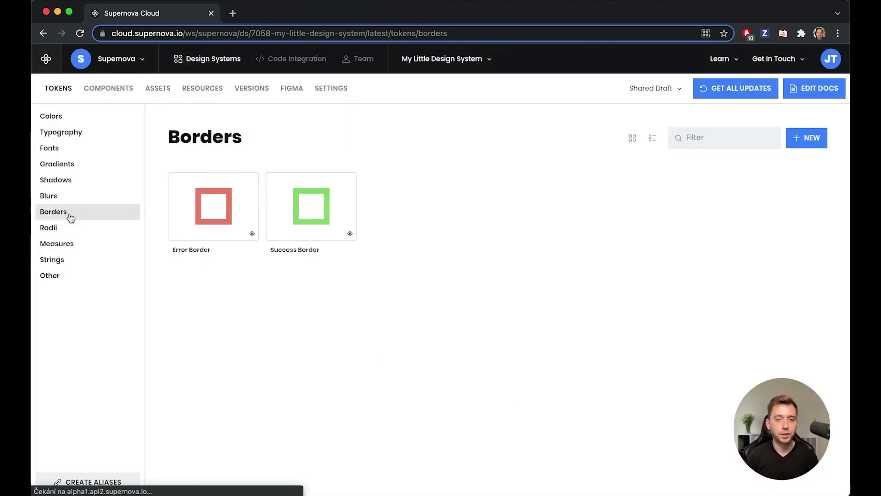
{"action": "left_click", "coordinate": [341, 220]}
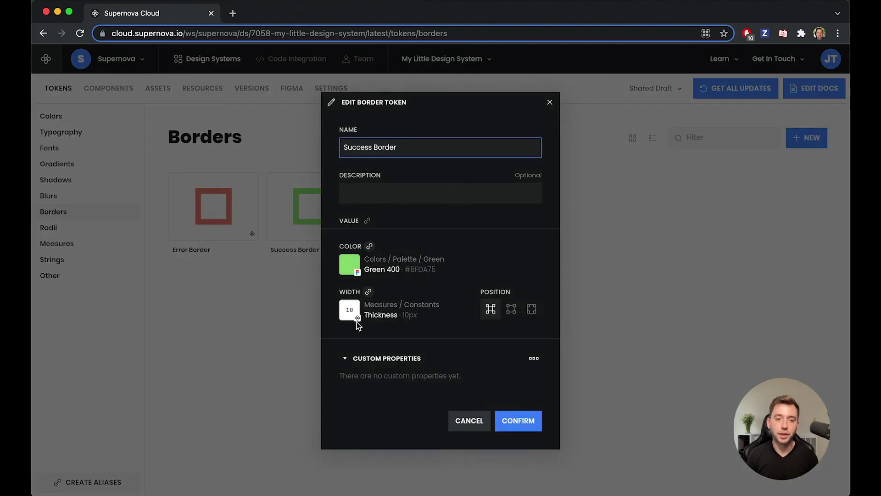
{"action": "left_click", "coordinate": [307, 336]}
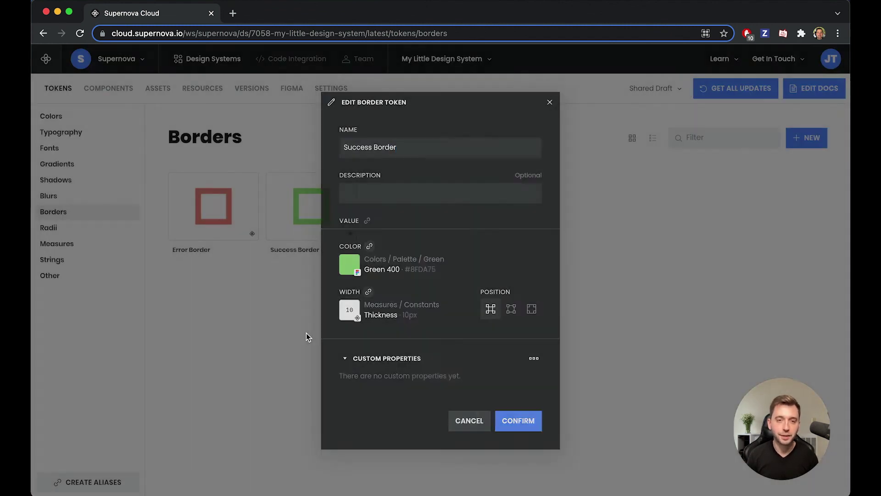